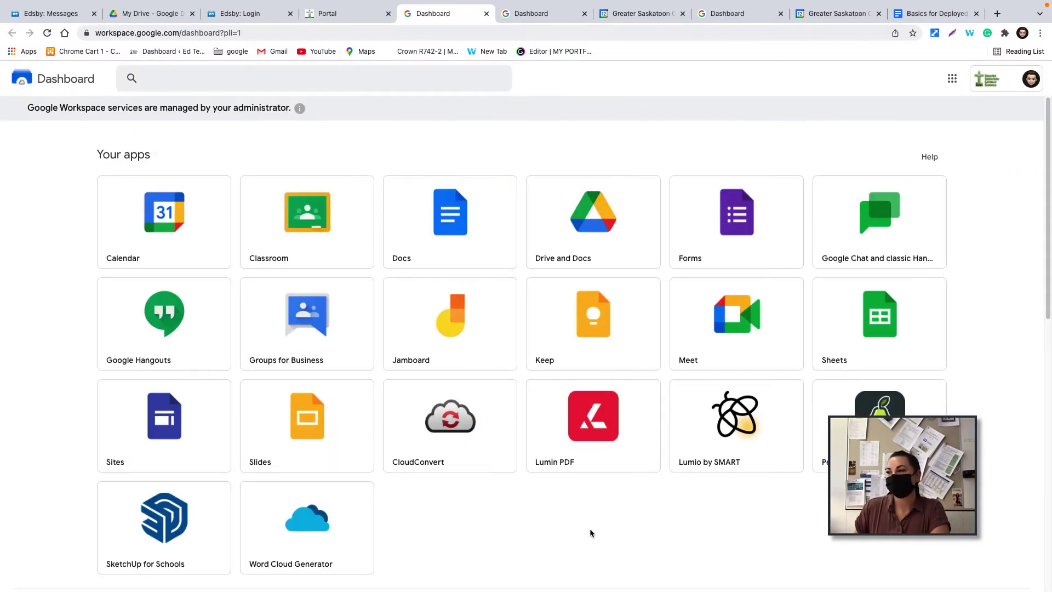
# Start an instant meeting in Google Meet, copy its joining info and dismiss the meeting-ready card.
pyautogui.click(723, 332)
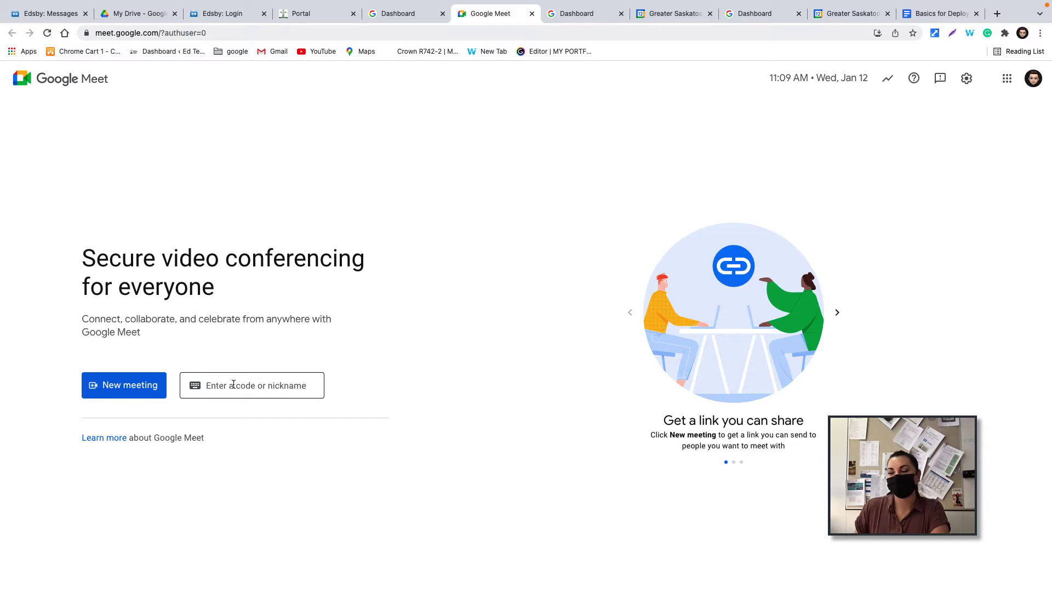
pyautogui.click(234, 384)
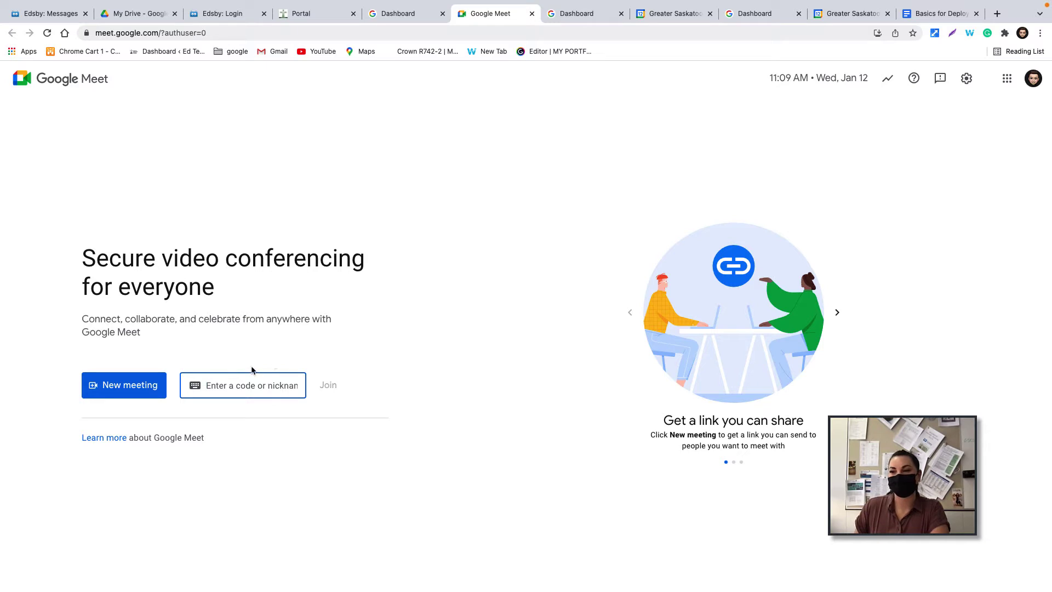
pyautogui.click(241, 379)
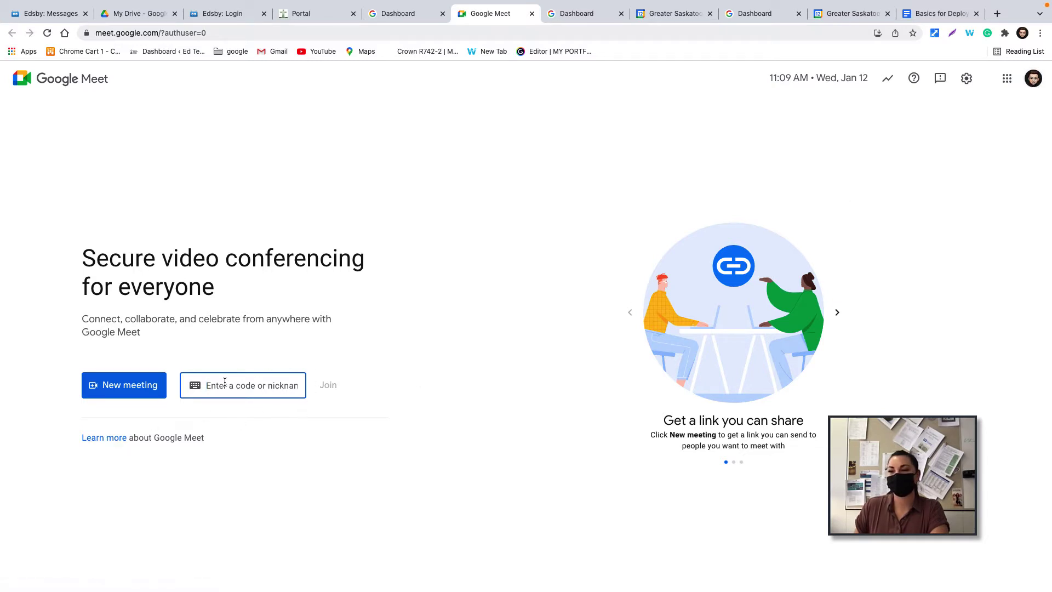
pyautogui.click(122, 396)
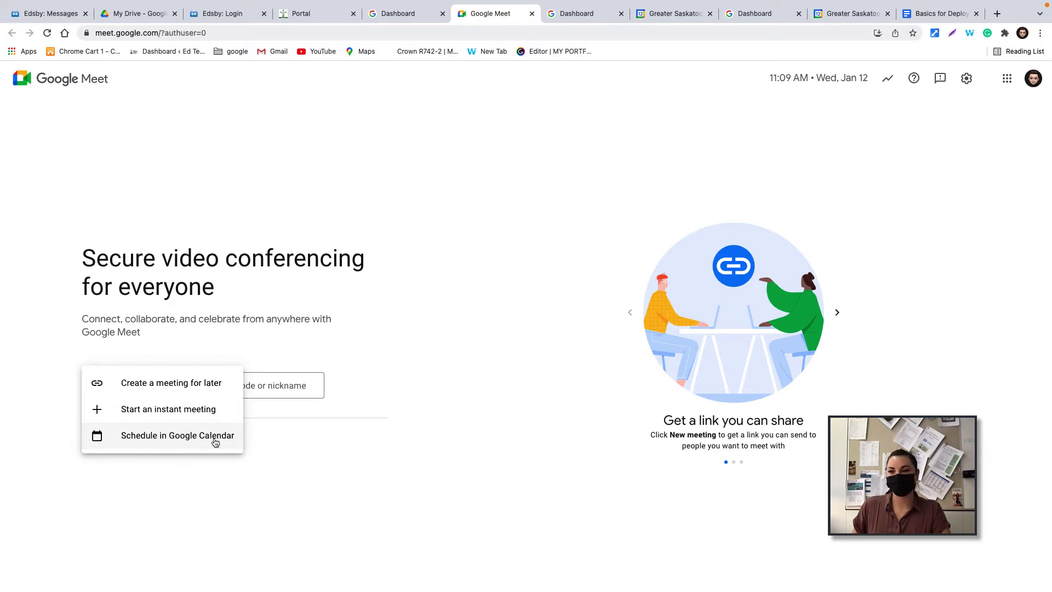
pyautogui.click(180, 416)
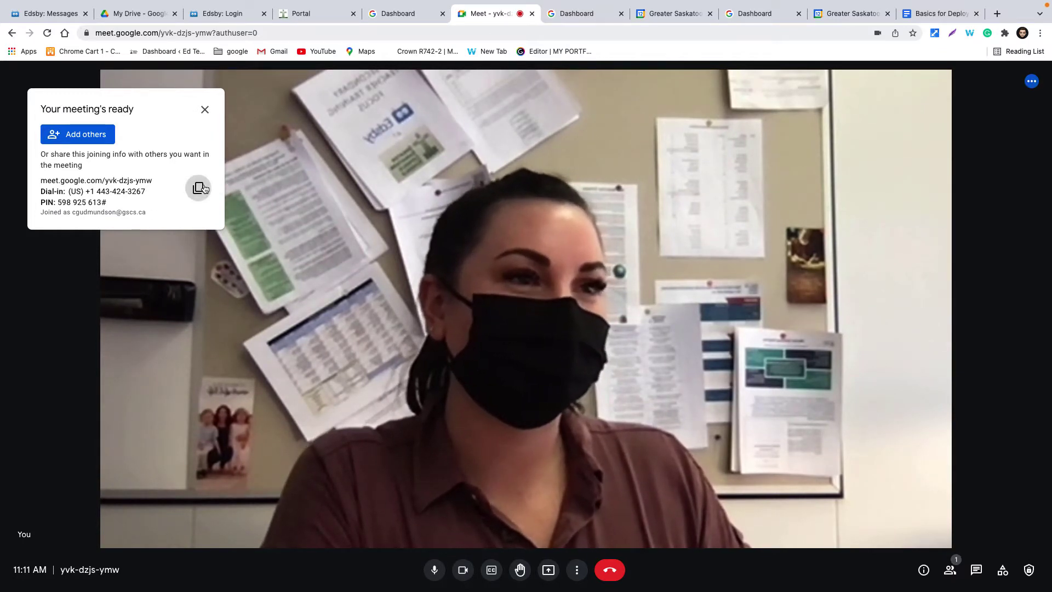
pyautogui.click(203, 188)
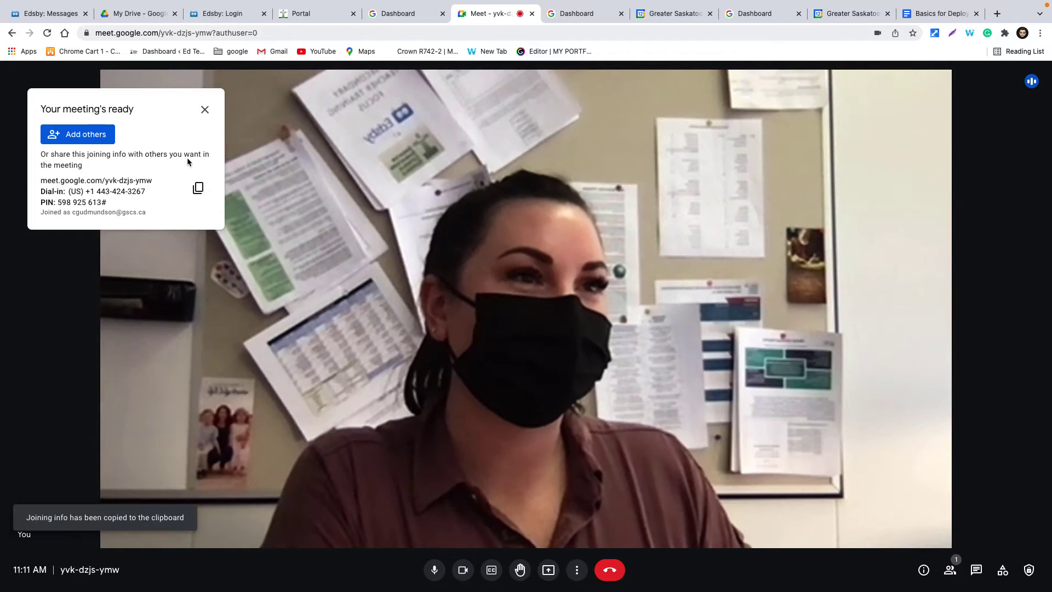
pyautogui.click(203, 110)
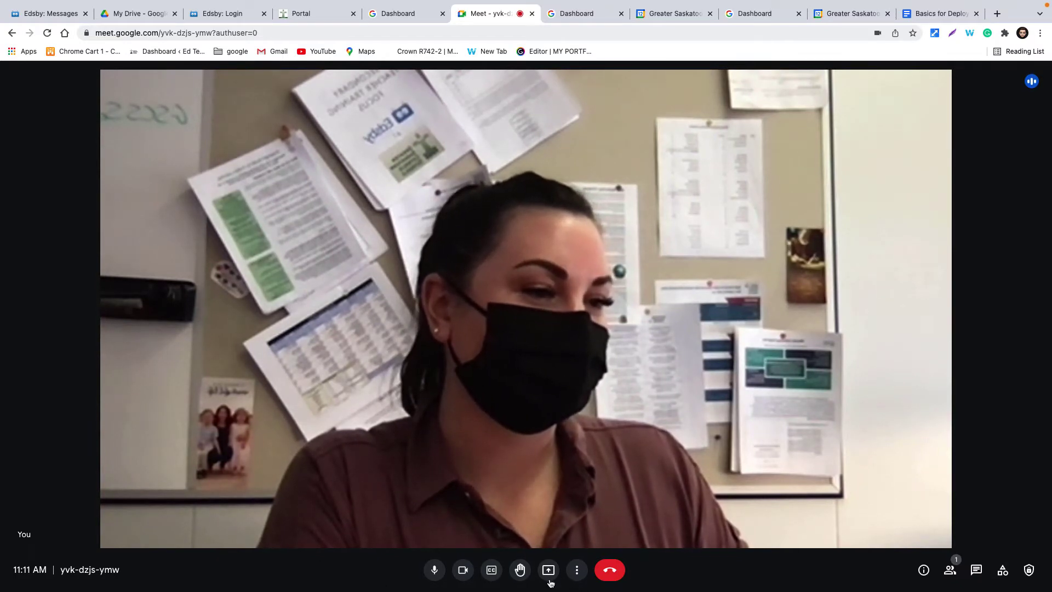
# Switch the microphone and camera off and back on, and turn on captions in the call.
pyautogui.click(431, 572)
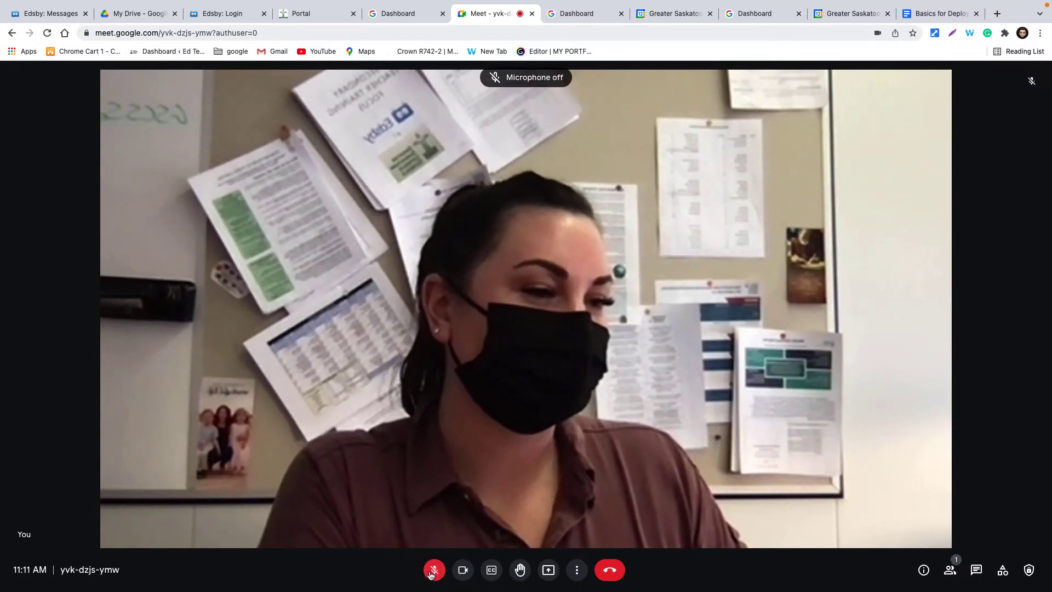
pyautogui.click(432, 572)
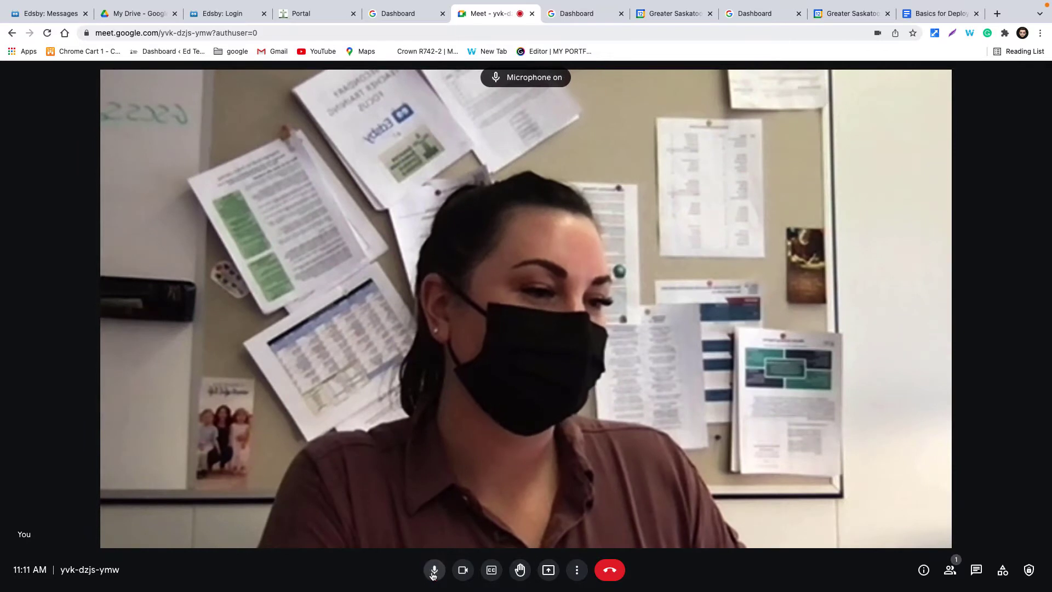
pyautogui.click(462, 571)
pyautogui.click(462, 572)
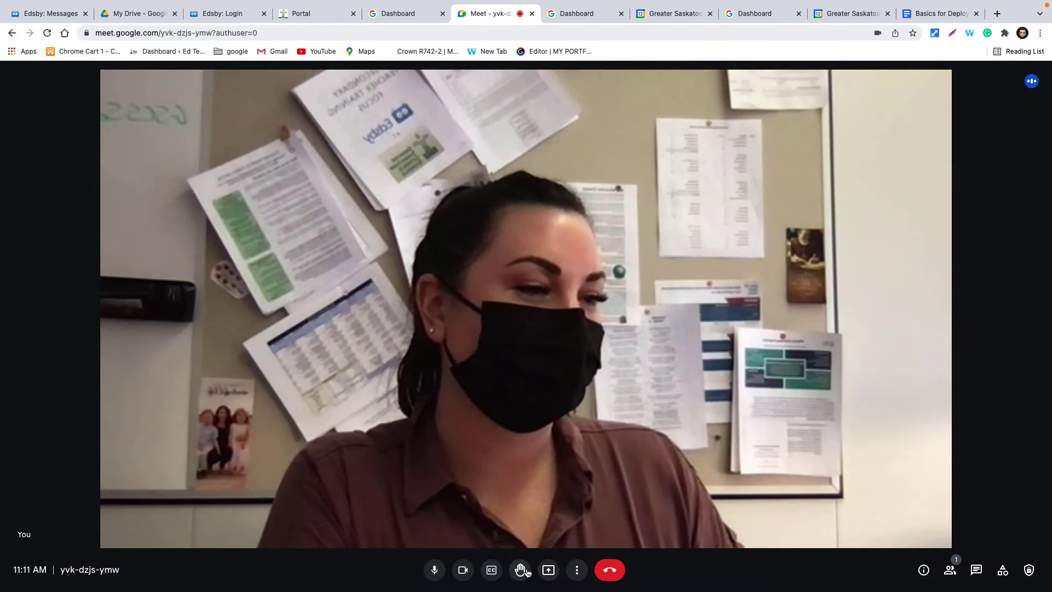
pyautogui.click(491, 570)
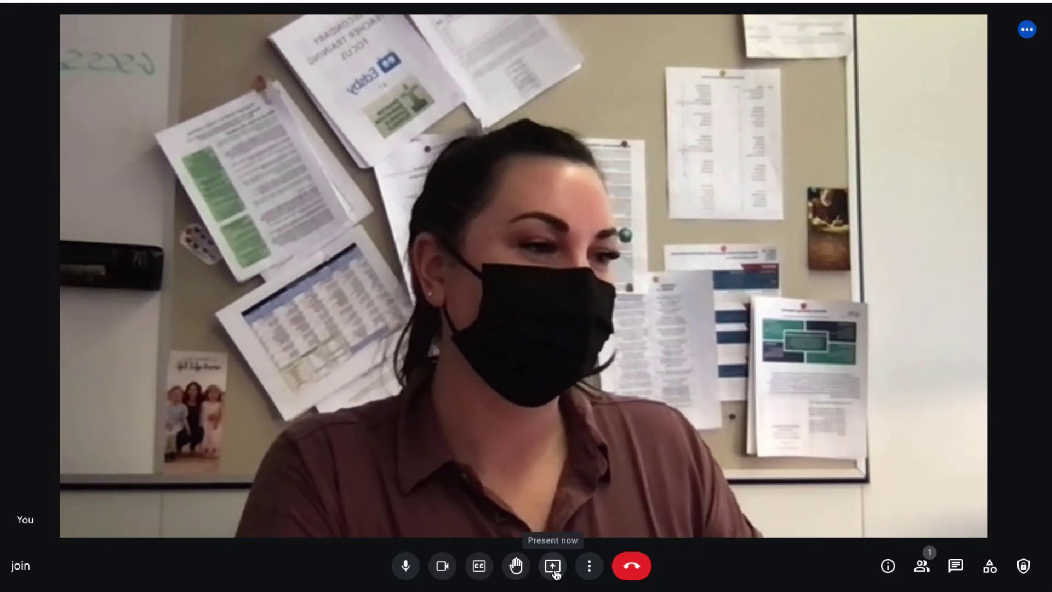
# Present the entire Screen 2 to the meeting and stop presenting.
pyautogui.click(553, 569)
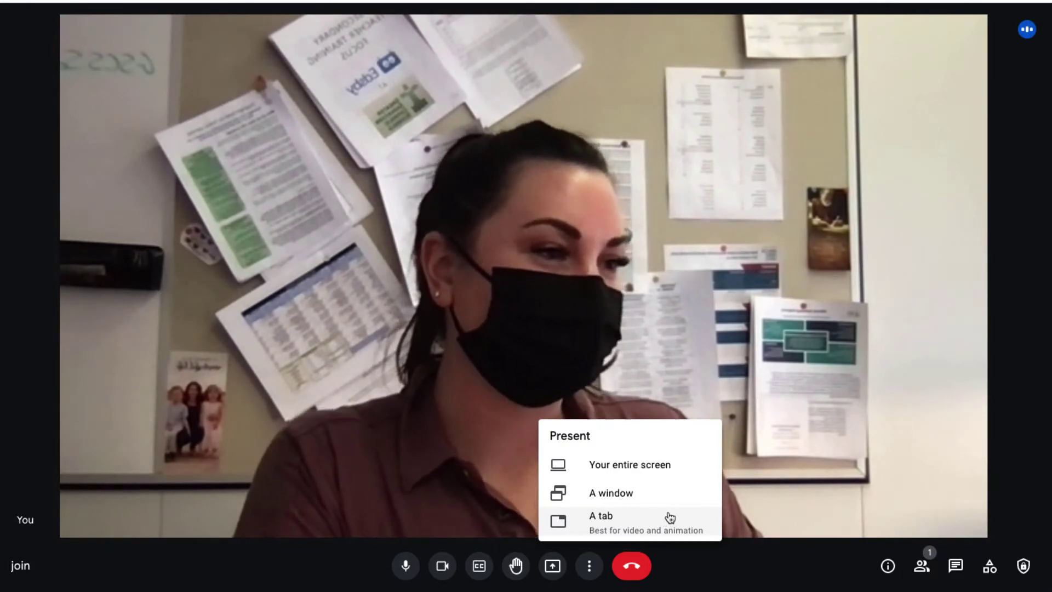
pyautogui.click(648, 469)
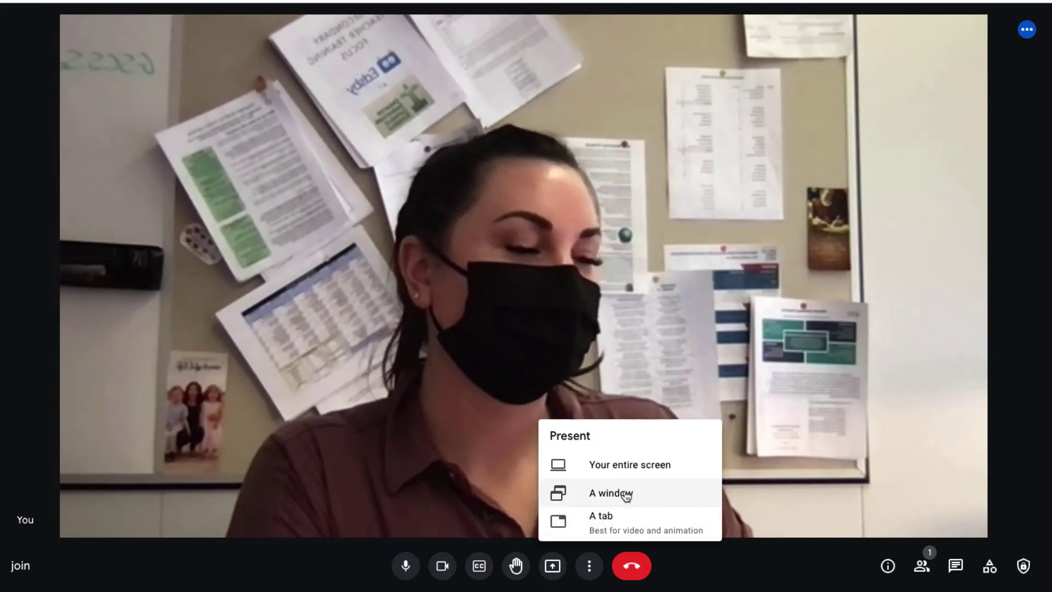
pyautogui.click(629, 464)
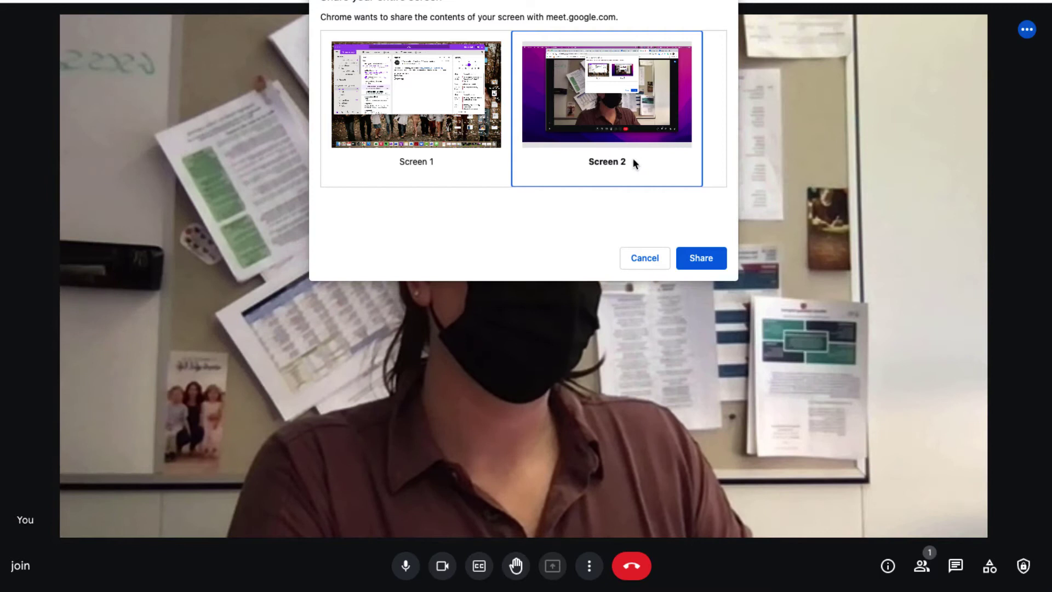
pyautogui.click(708, 260)
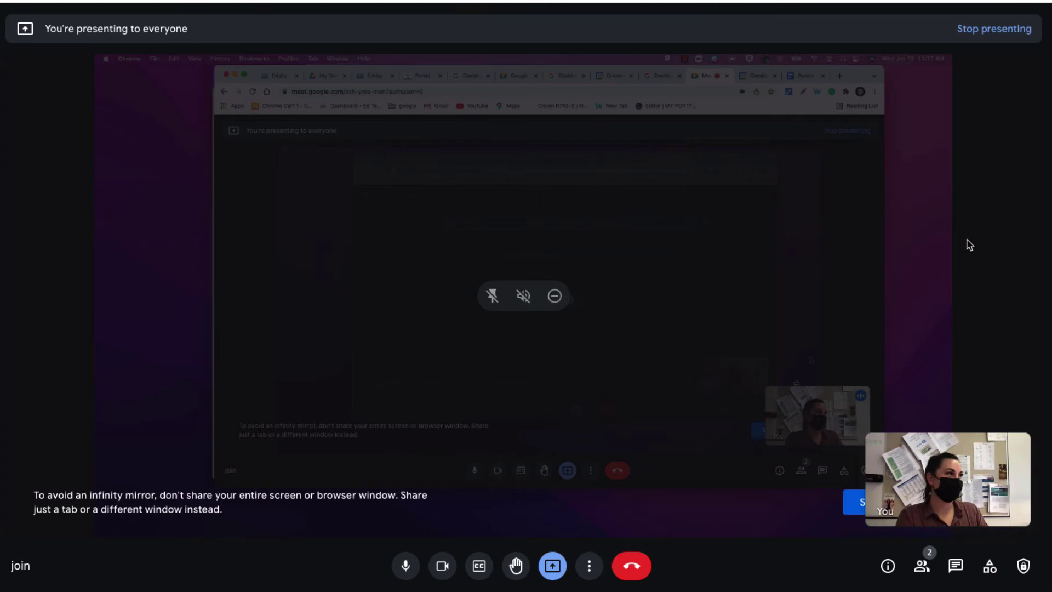
pyautogui.click(994, 29)
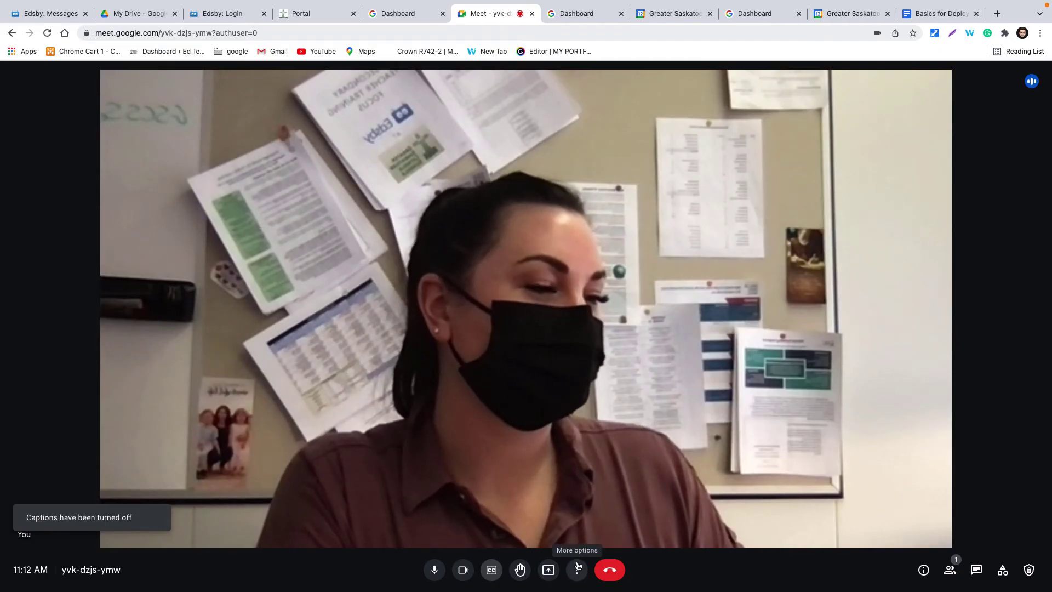
# Review the call's audio, video and host control settings, including the moderation and meeting access options, and close them.
pyautogui.click(577, 570)
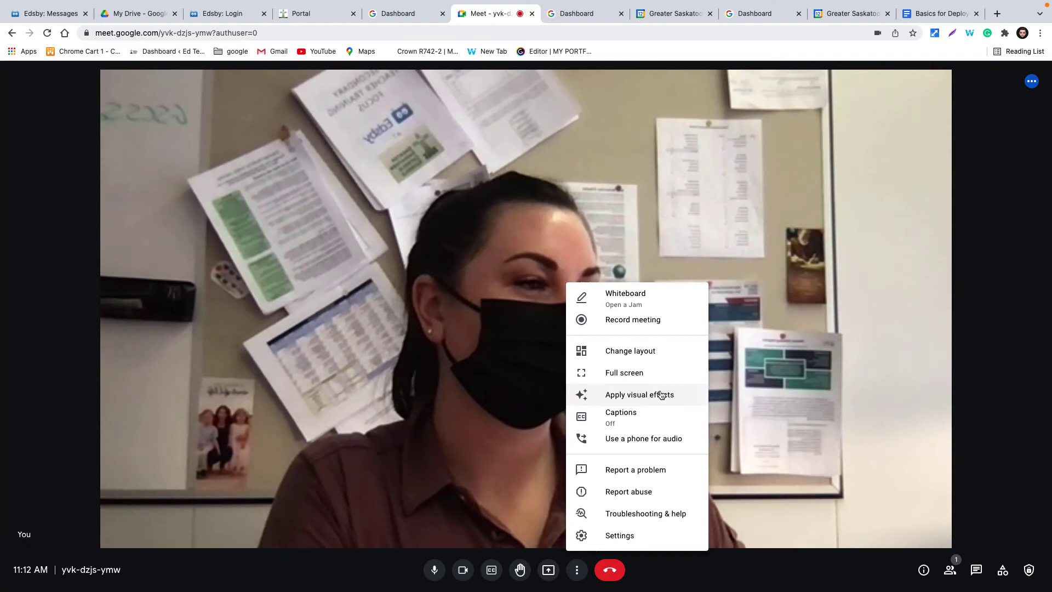
pyautogui.click(648, 537)
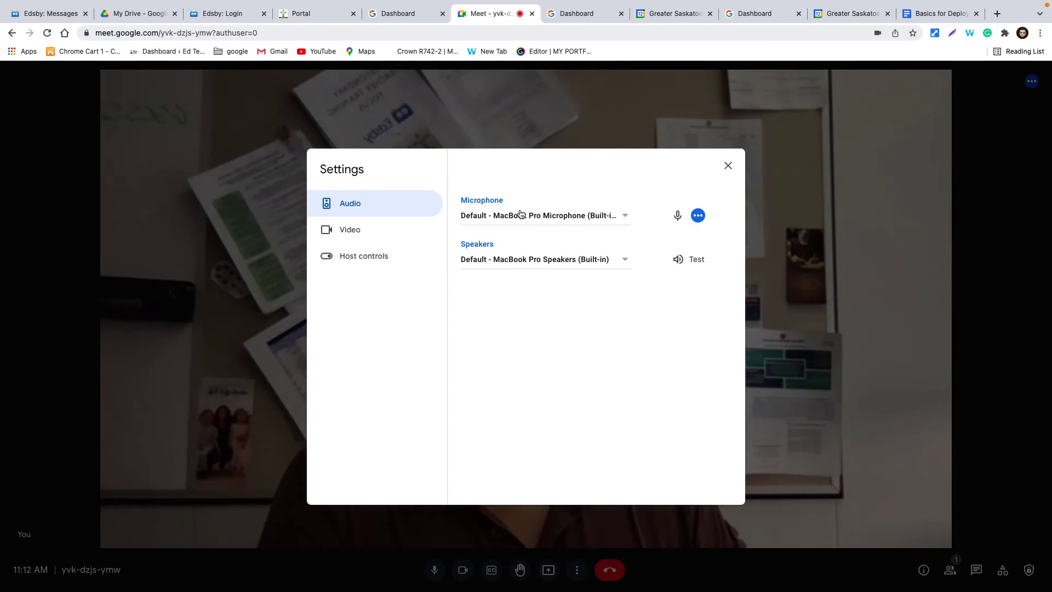
pyautogui.click(386, 239)
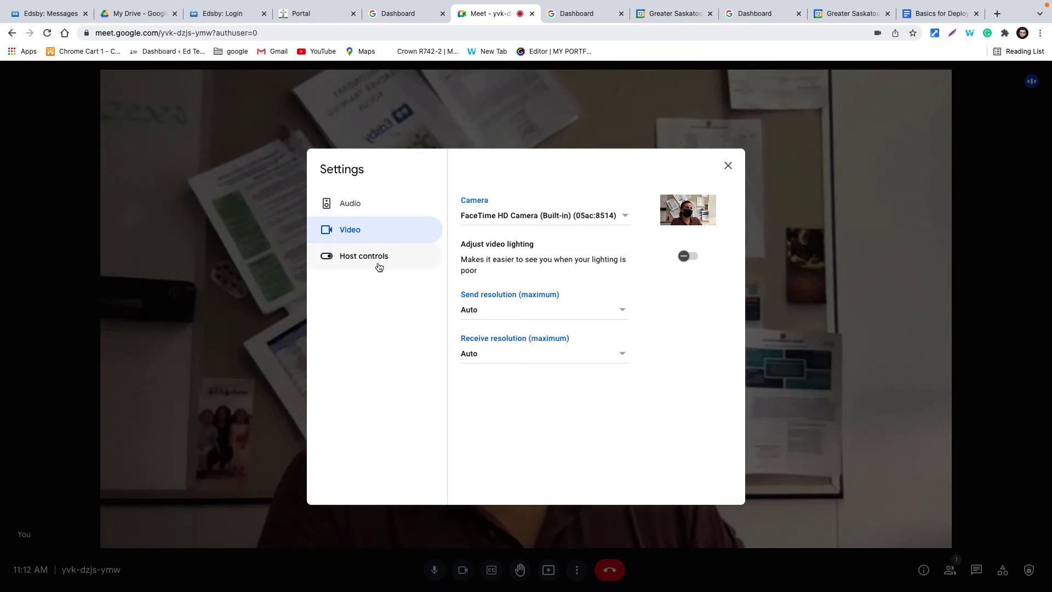
pyautogui.click(378, 267)
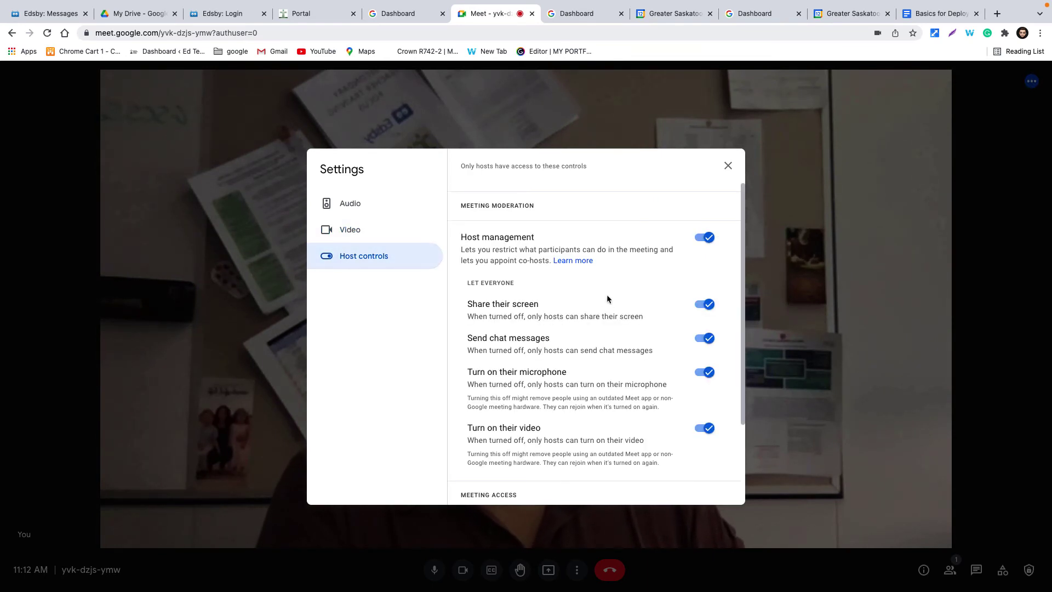
pyautogui.scroll(-3, 607, 298)
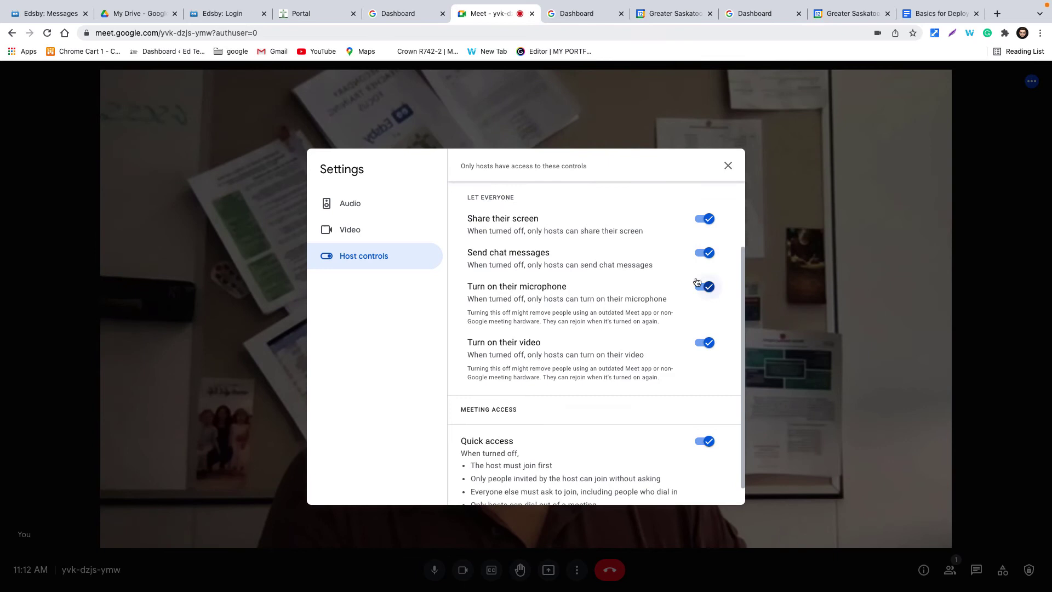
pyautogui.scroll(2, 693, 217)
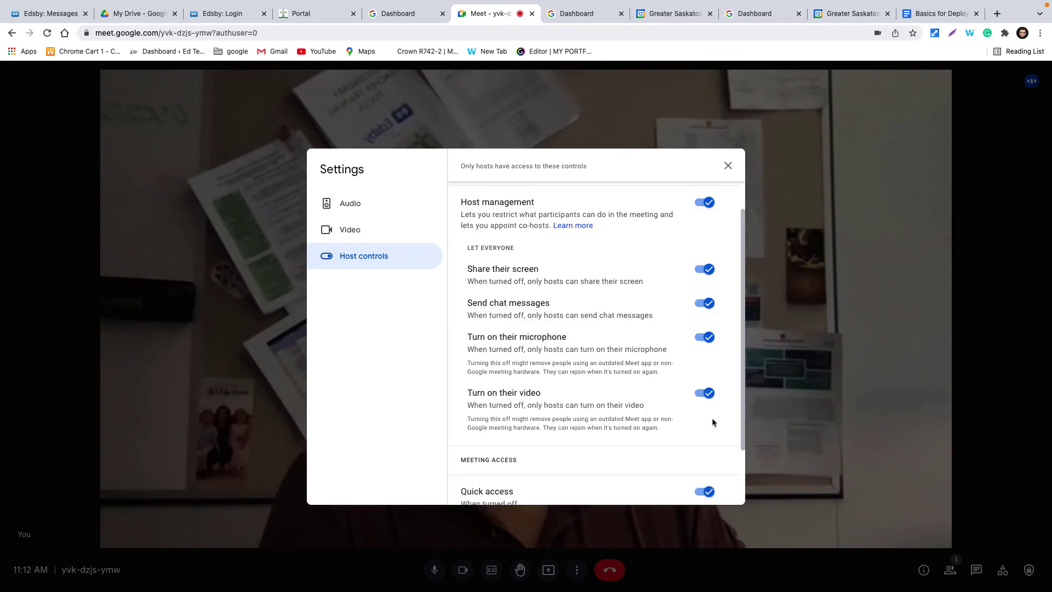
pyautogui.press('Escape')
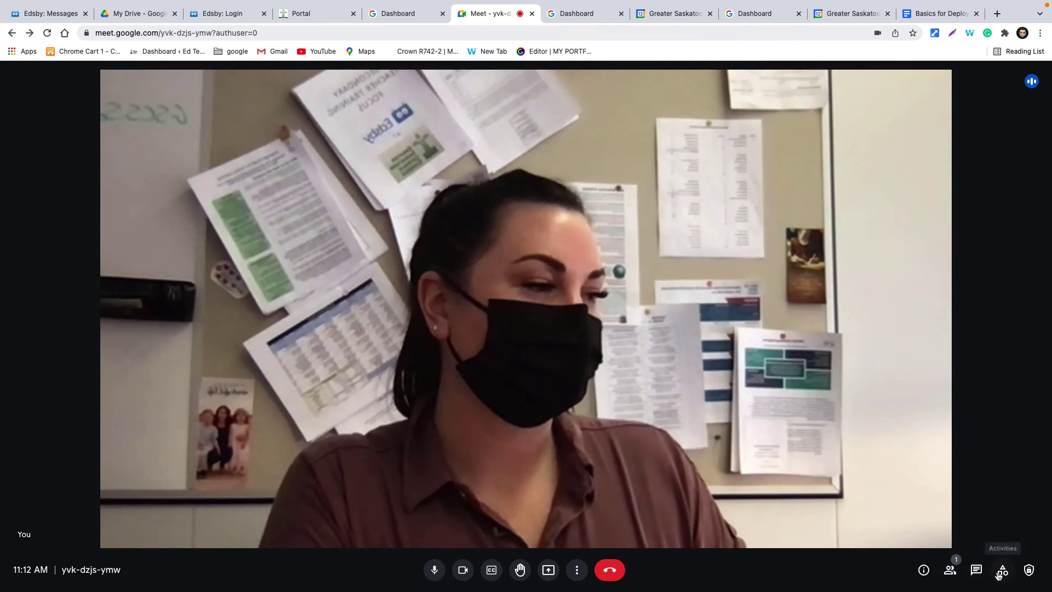
# Look through the call's in-call messages, participant list and available activities.
pyautogui.click(981, 571)
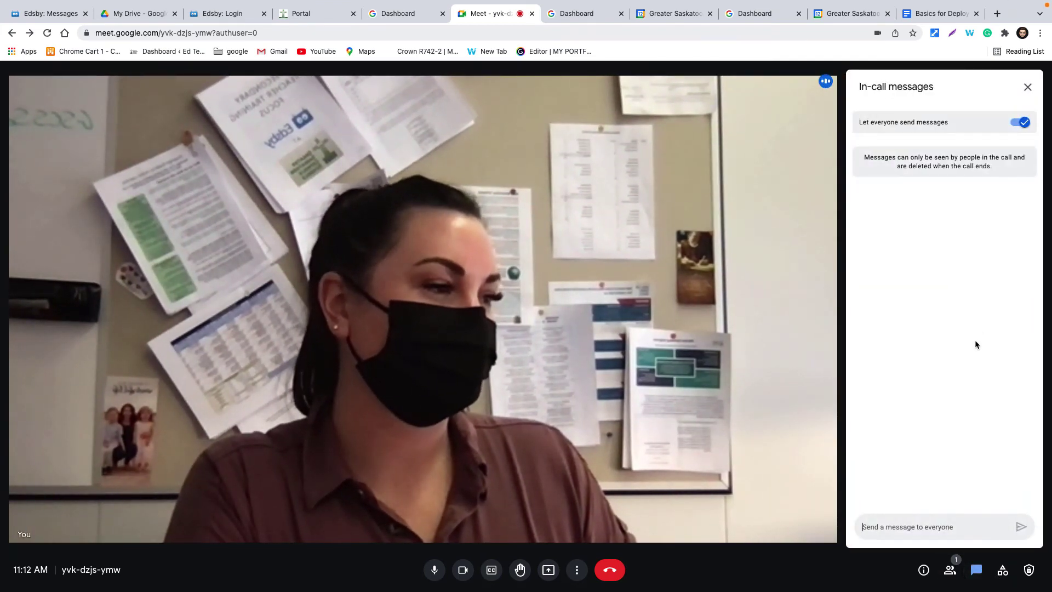
pyautogui.click(950, 575)
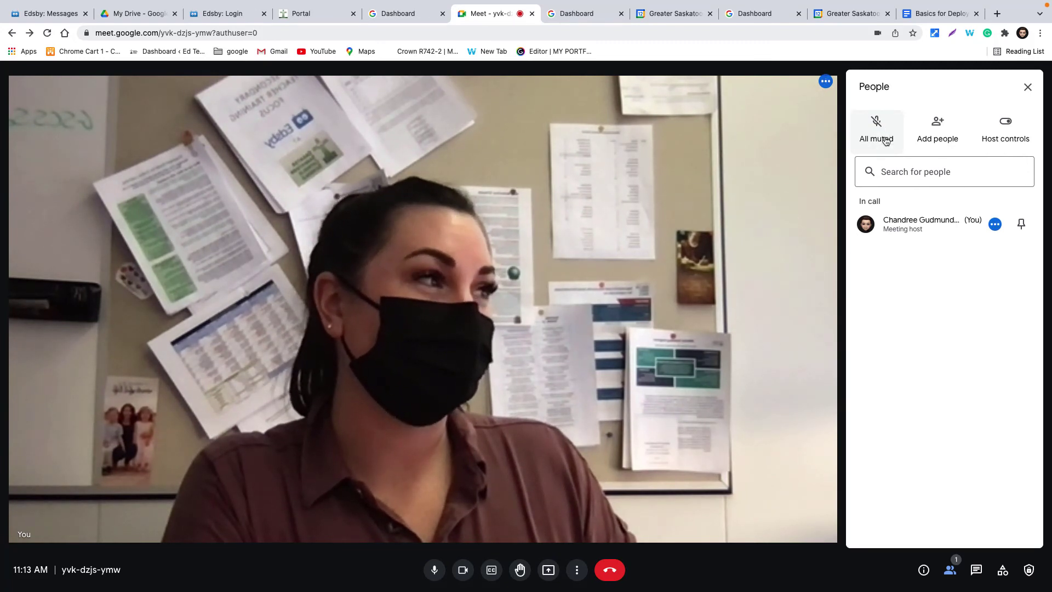
pyautogui.click(1002, 575)
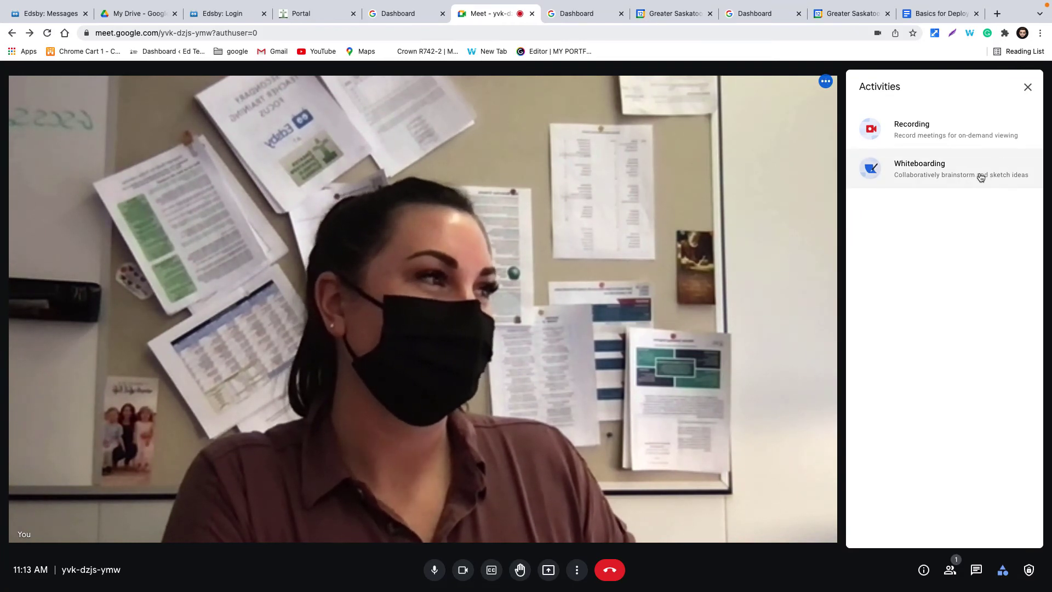
pyautogui.click(1002, 569)
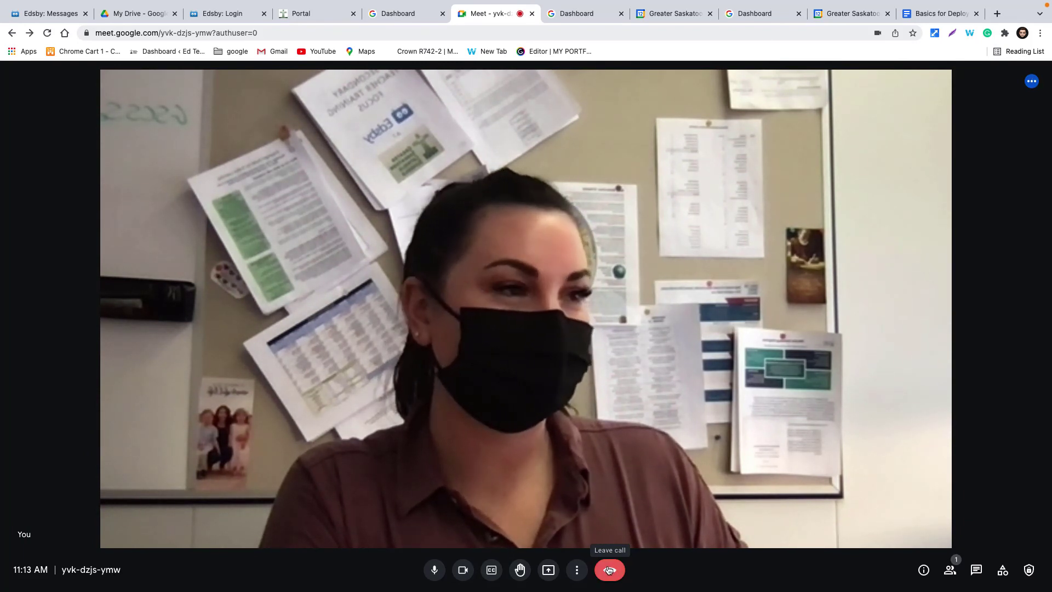
# End the video call for everyone, keeping quick access on.
pyautogui.click(608, 569)
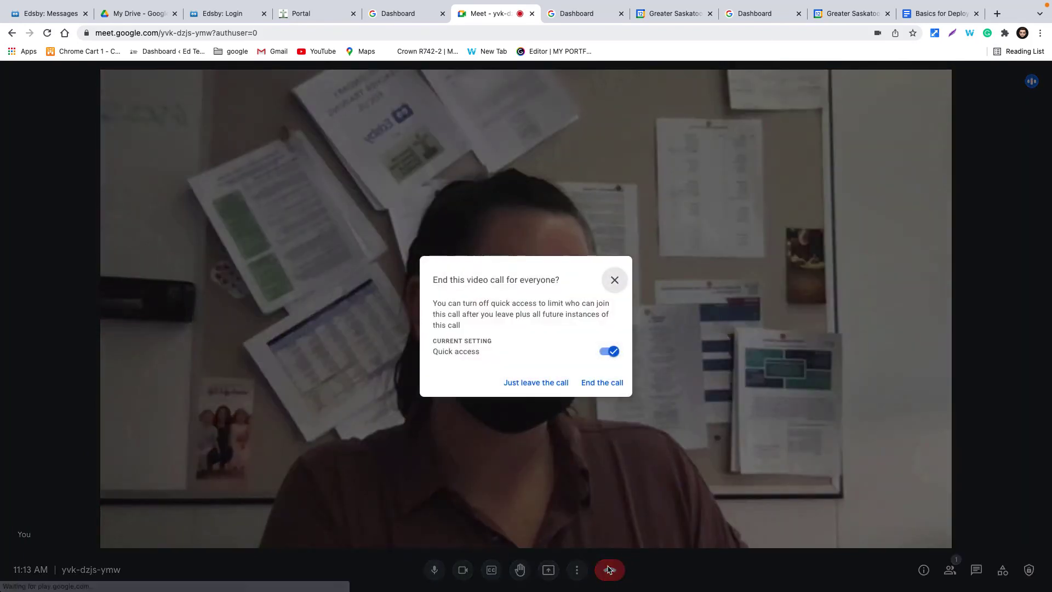
pyautogui.click(603, 387)
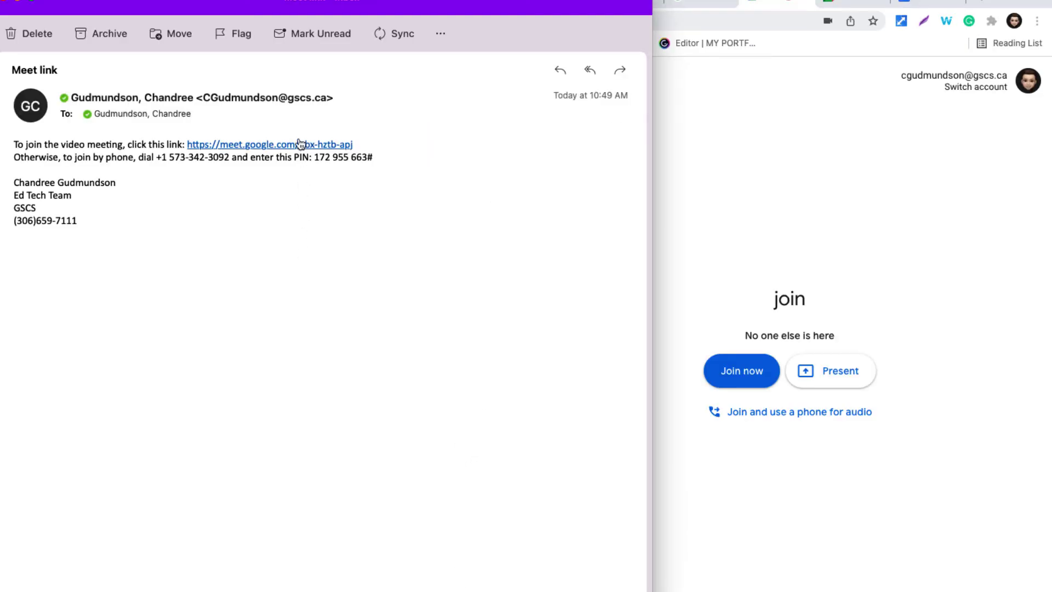
# Switch from the email with the meeting link to the Meet waiting page for the meeting "join" in Chrome.
pyautogui.click(711, 229)
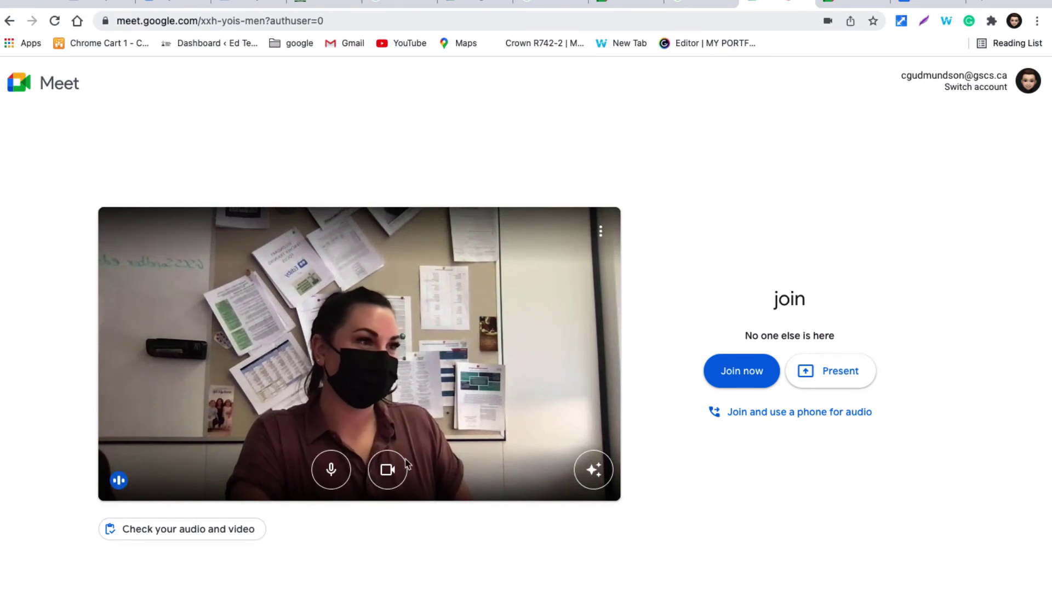